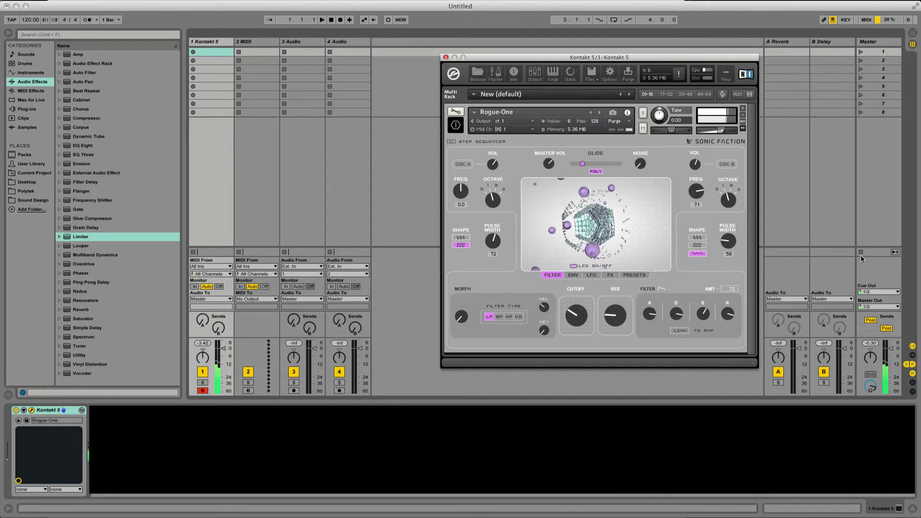
Load Rogue-One's Initial preset, then switch glide from mono to poly on the filter page
left_click(629, 274)
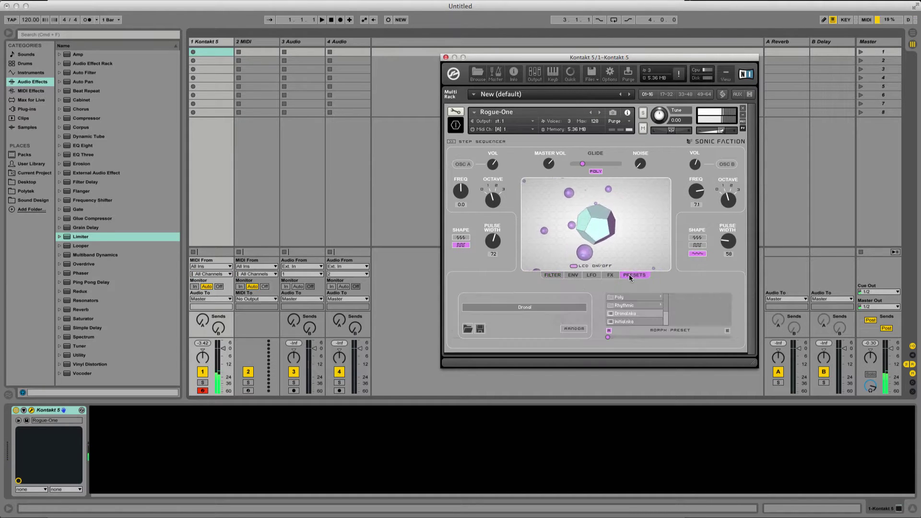
left_click(646, 319)
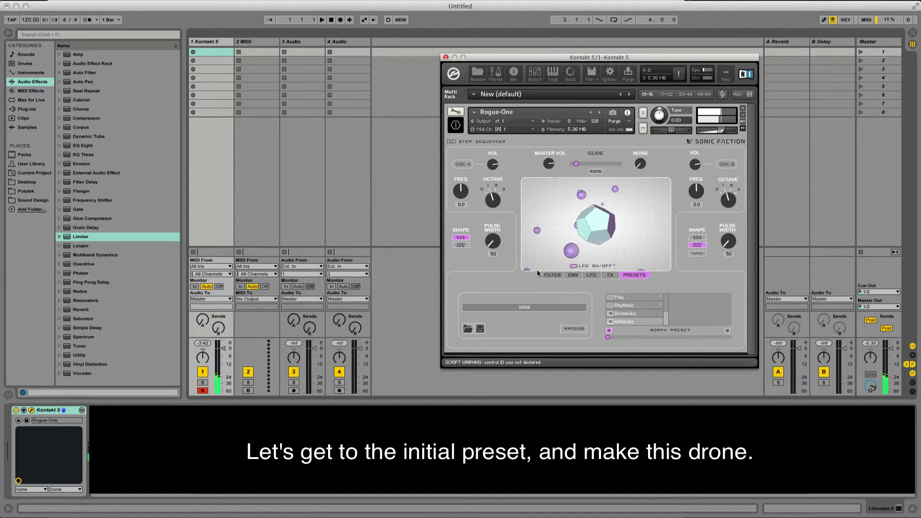
left_click(551, 274)
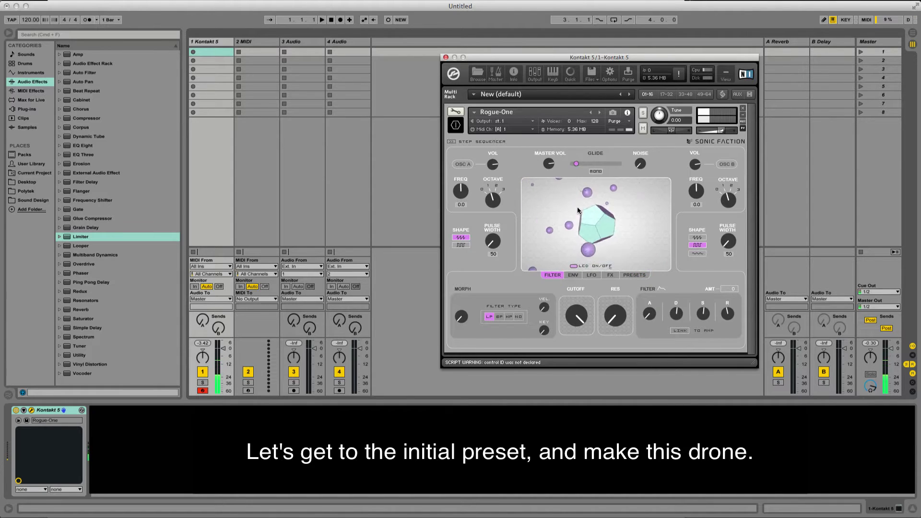
left_click(596, 170)
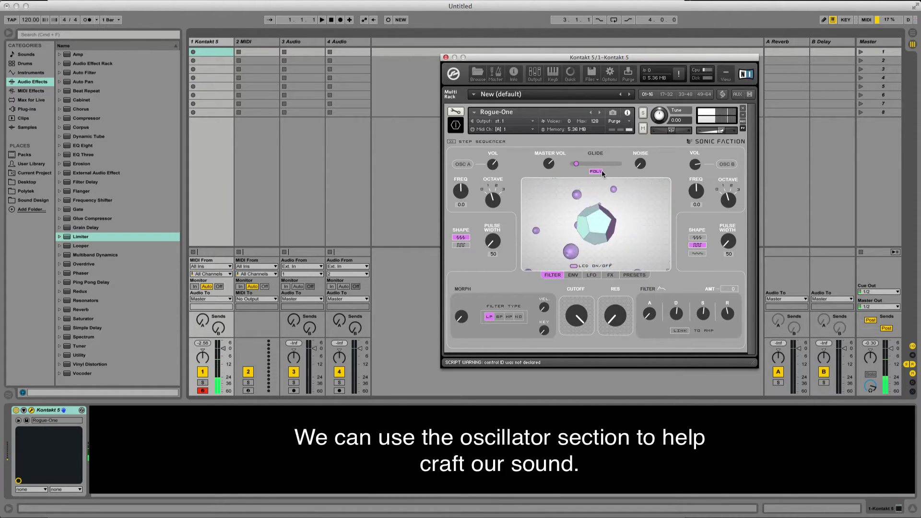
Switch oscillator A to a widened pulse wave and change oscillator B's waveform
left_click(460, 244)
left_click_drag(493, 216, 465, 192)
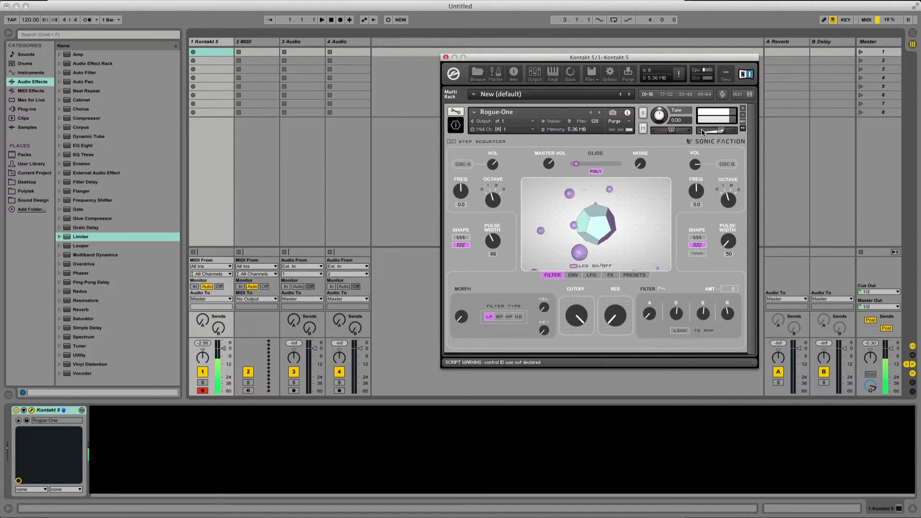
left_click(697, 254)
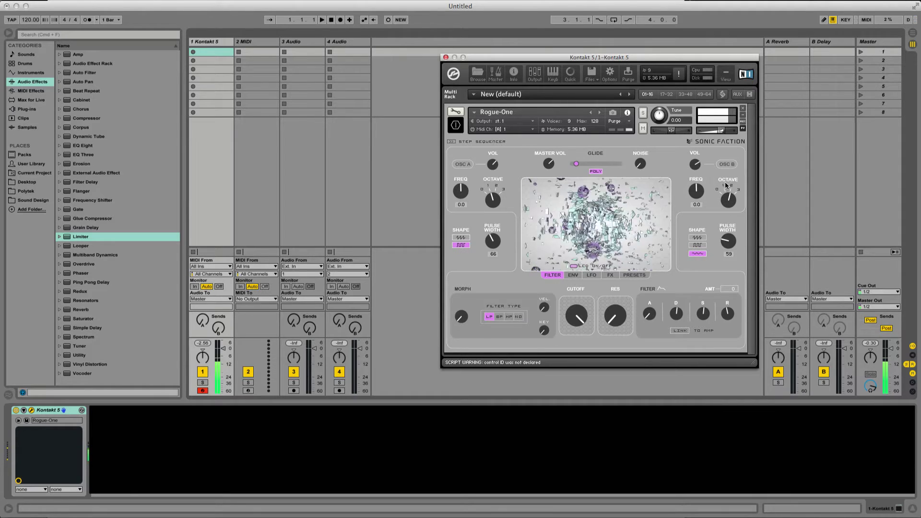
Detune oscillator B to 7.1, lower its octave, and pull the filter cutoff below half
left_click_drag(696, 191, 705, 174)
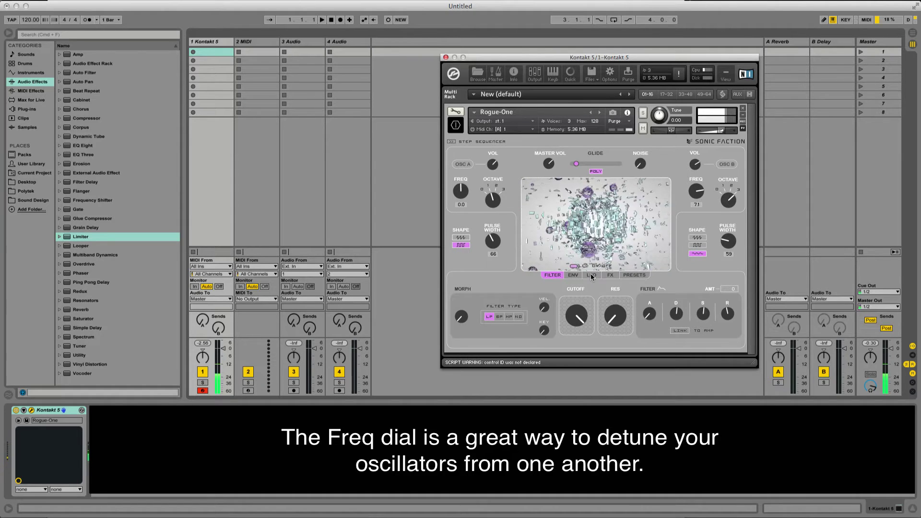
left_click_drag(725, 203, 721, 217)
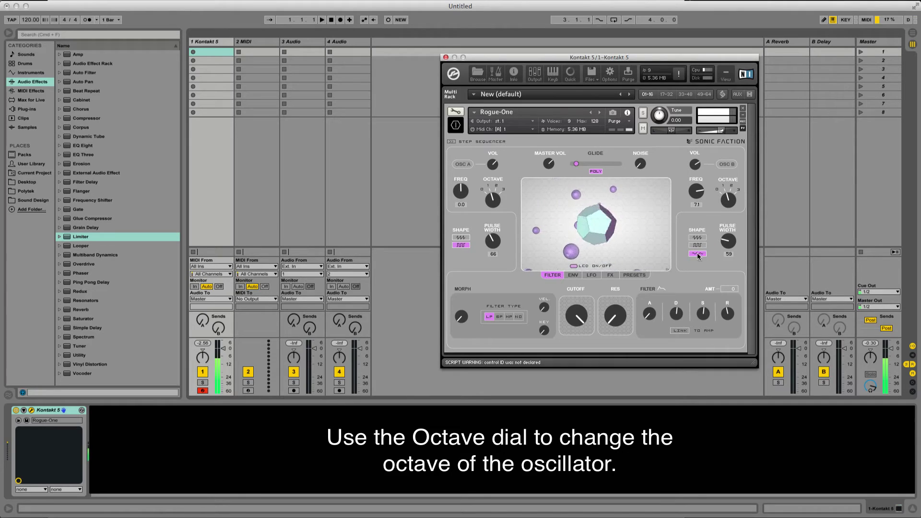
left_click_drag(577, 323, 589, 361)
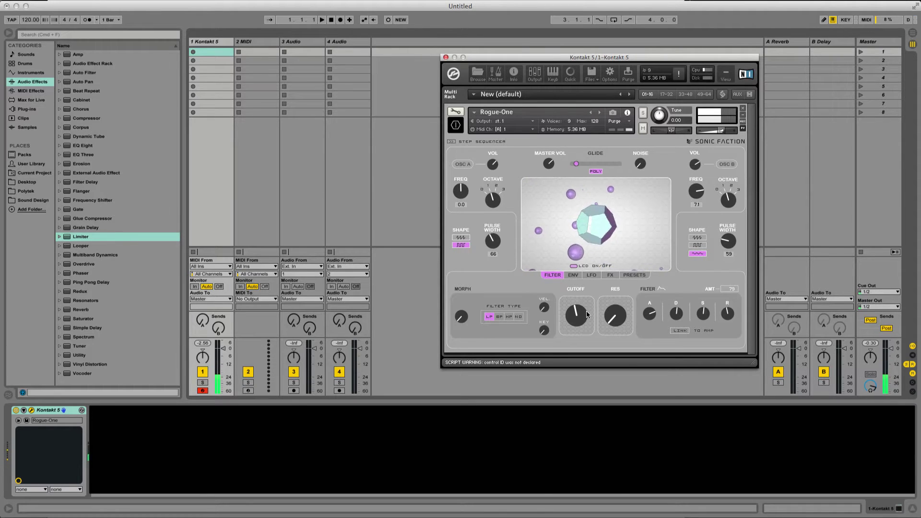
Lower the cutoff with slight resonance, try notch and band-pass, and settle on low-pass
left_click_drag(586, 313, 607, 309)
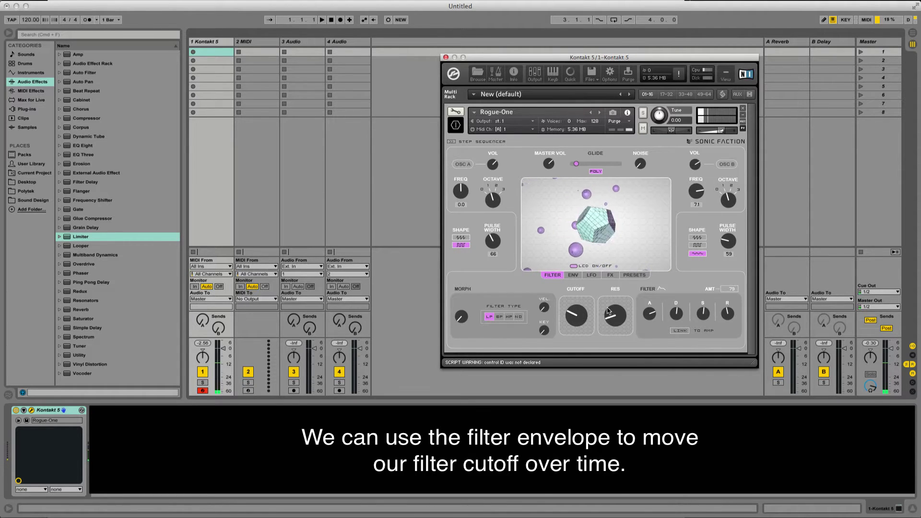
left_click(519, 316)
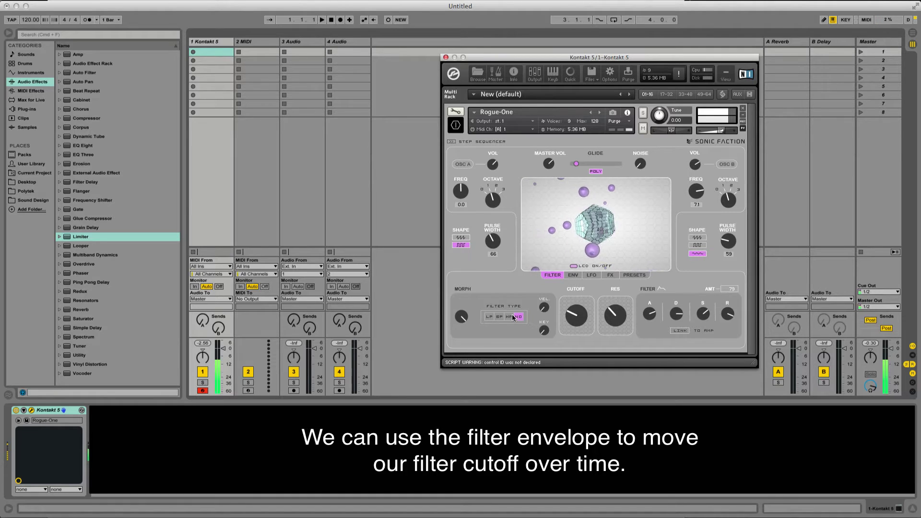
left_click(500, 316)
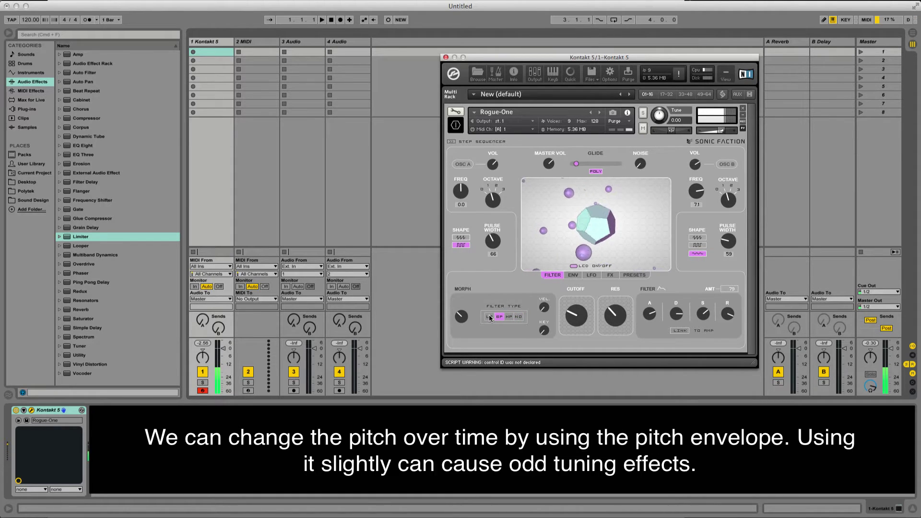
left_click(487, 317)
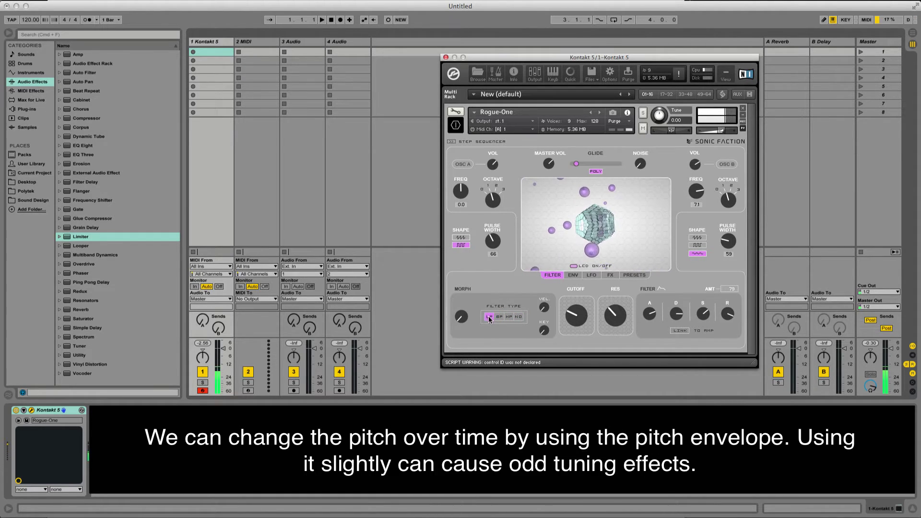
left_click(573, 275)
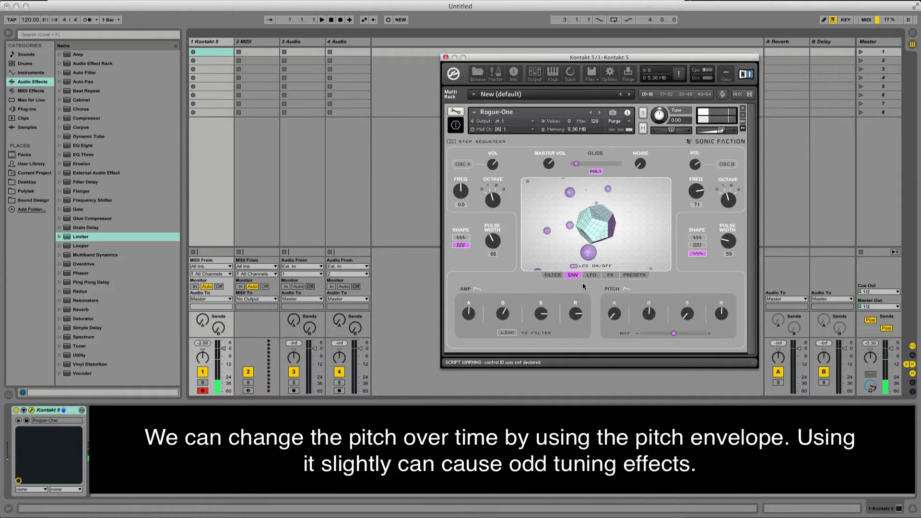
Lengthen the pitch envelope's attack and release, leaving its amount at a small positive value
left_click_drag(675, 335, 679, 336)
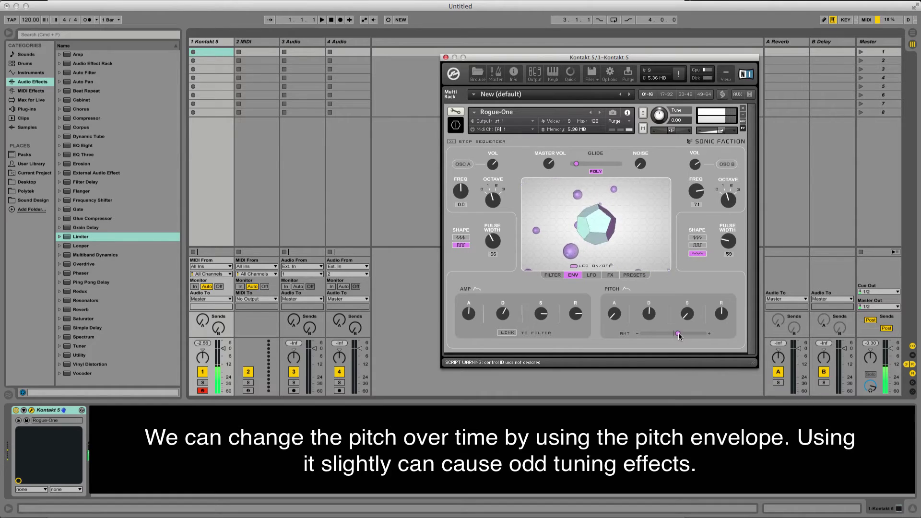
left_click_drag(615, 315, 625, 274)
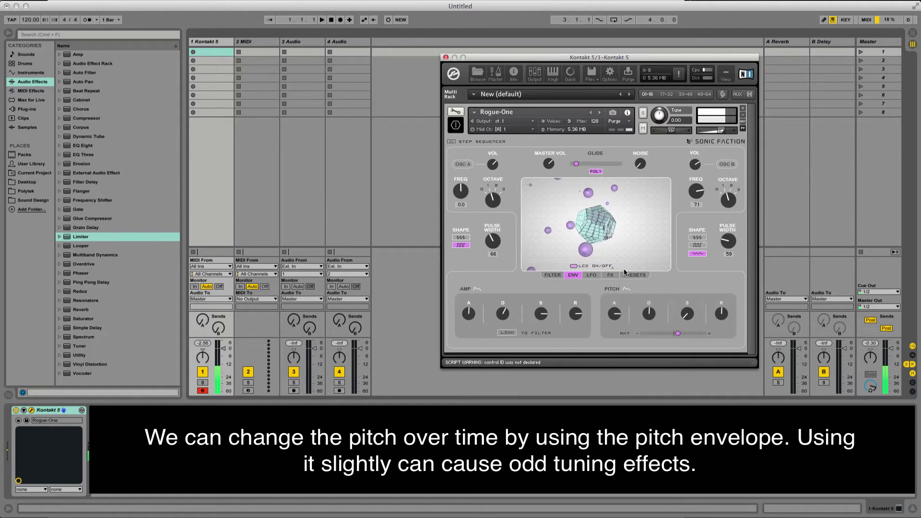
left_click_drag(721, 315, 721, 299)
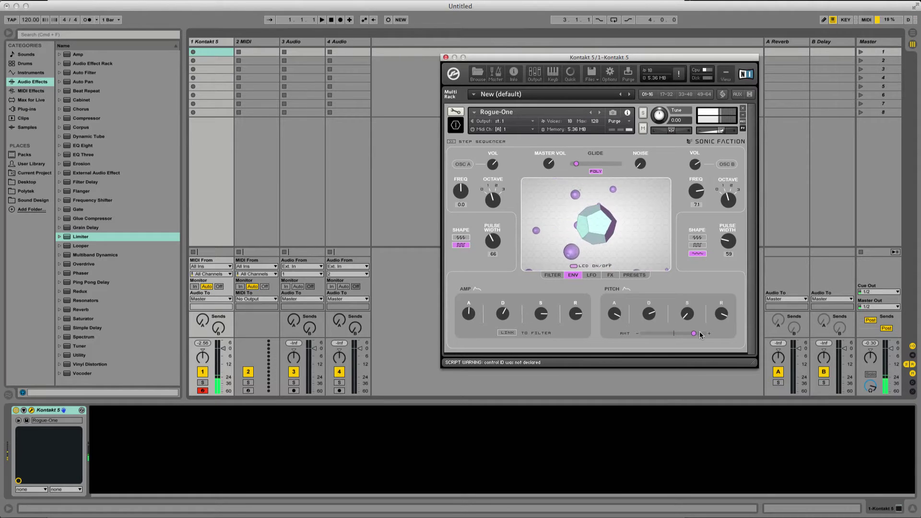
left_click_drag(694, 334, 680, 333)
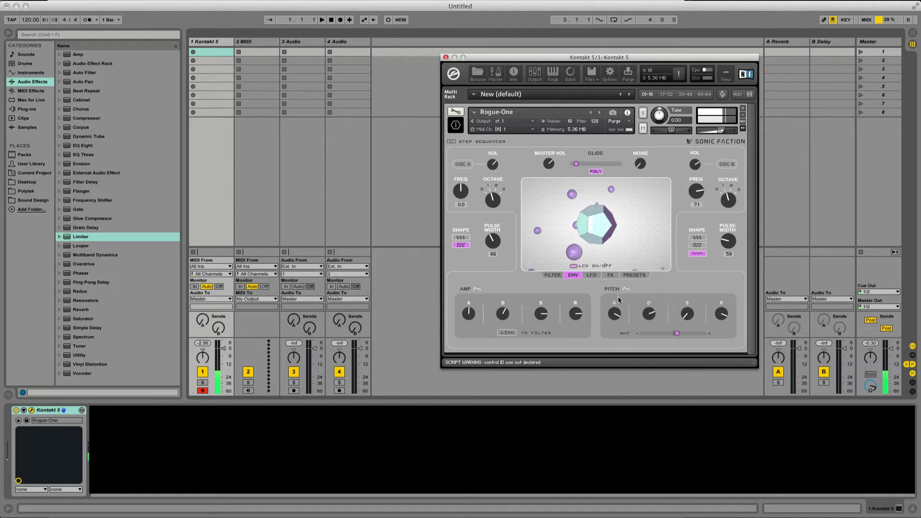
Add LFO 1 modulation to amplitude and pan, and speed up its rate
left_click(594, 274)
left_click_drag(504, 325, 505, 354)
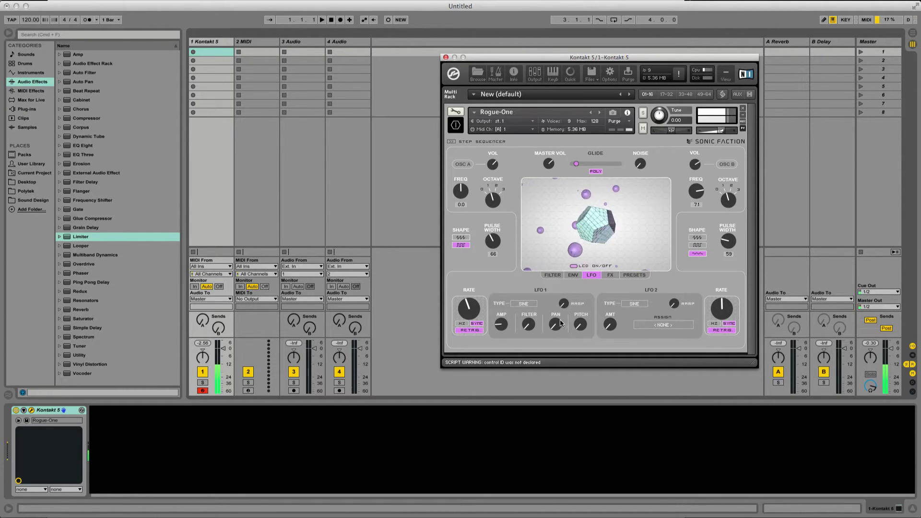
left_click_drag(560, 323, 558, 297)
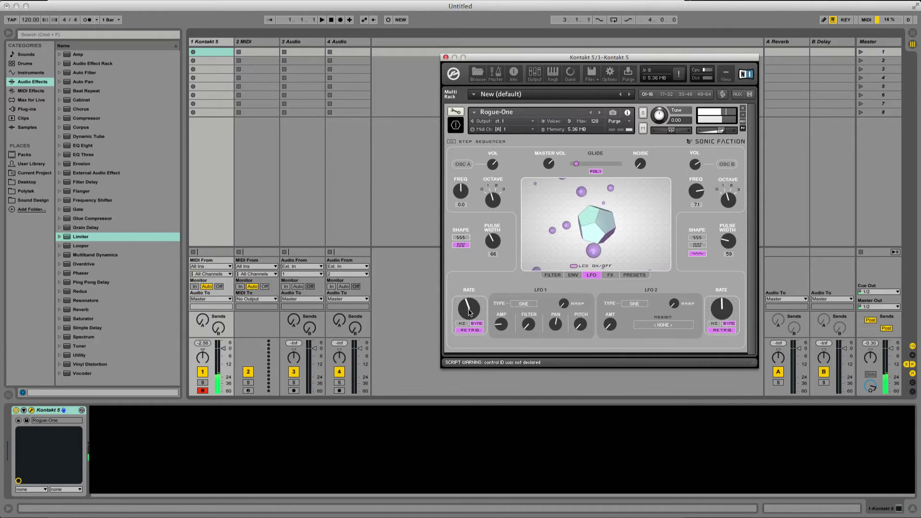
mouse_move(469, 312)
left_mouse_down()
mouse_move(473, 292)
mouse_move(472, 320)
left_mouse_up()
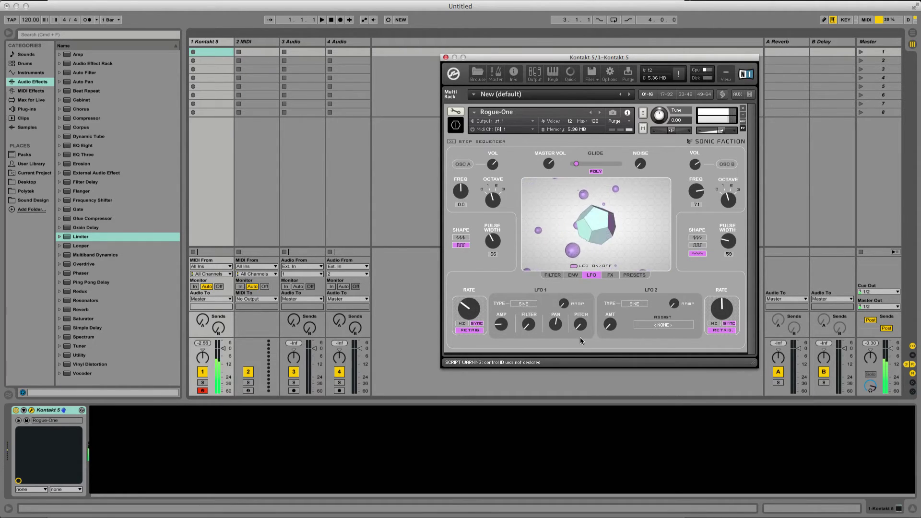
Route LFO 2 to OSC B VOL with a moderate amount and slightly faster rate
left_click(643, 325)
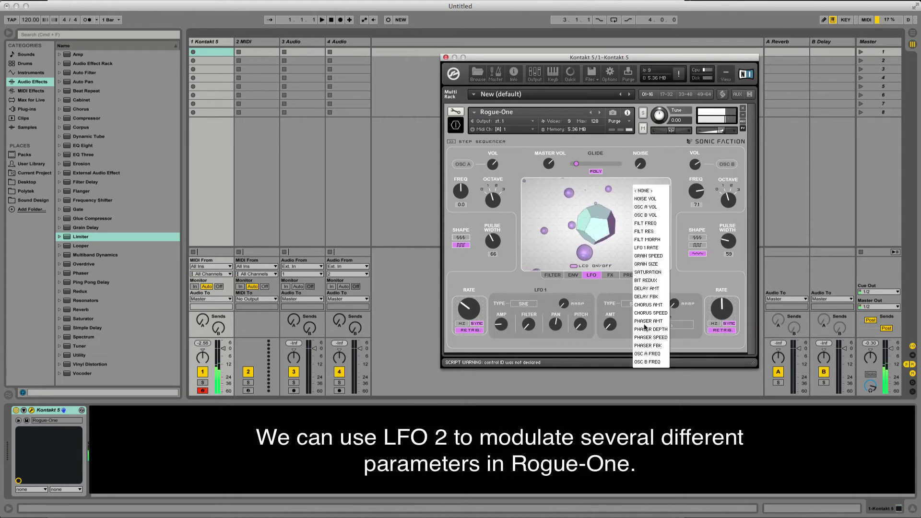
left_click(651, 215)
left_click_drag(614, 326, 614, 277)
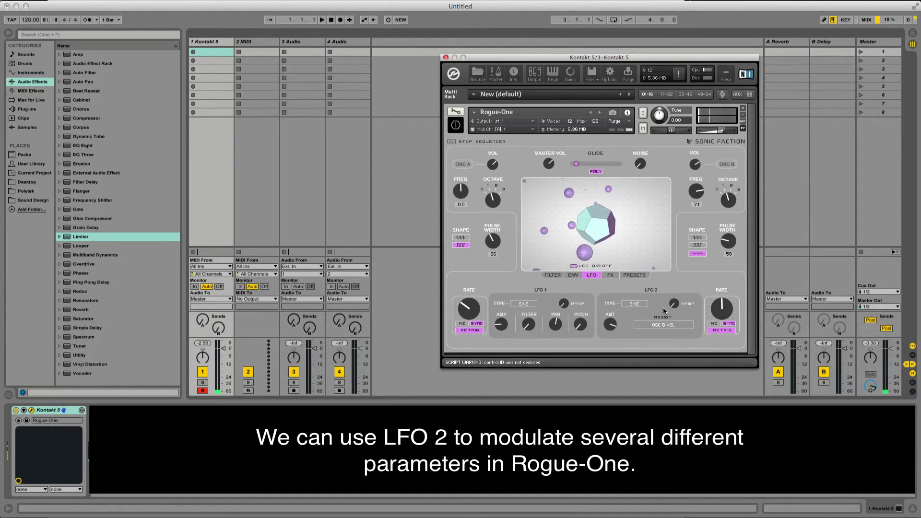
left_click_drag(719, 307, 721, 302)
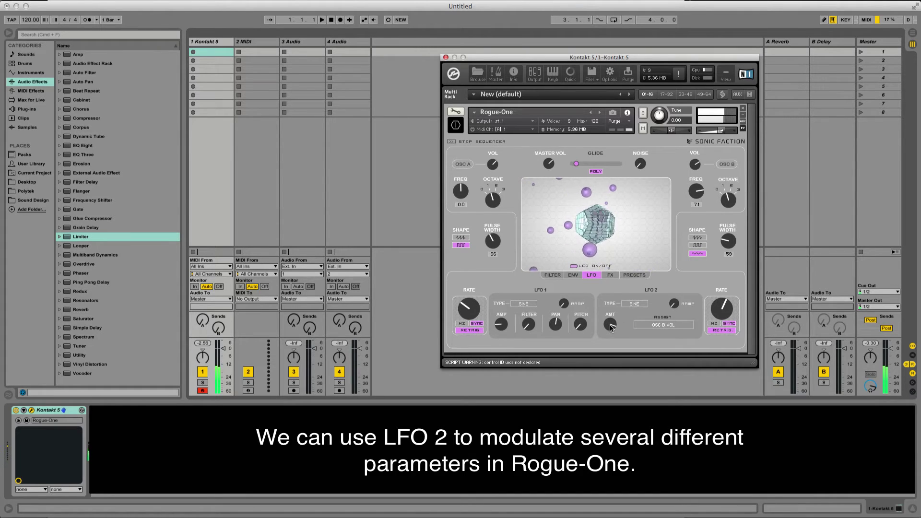
left_click_drag(611, 322, 611, 330)
left_click(611, 274)
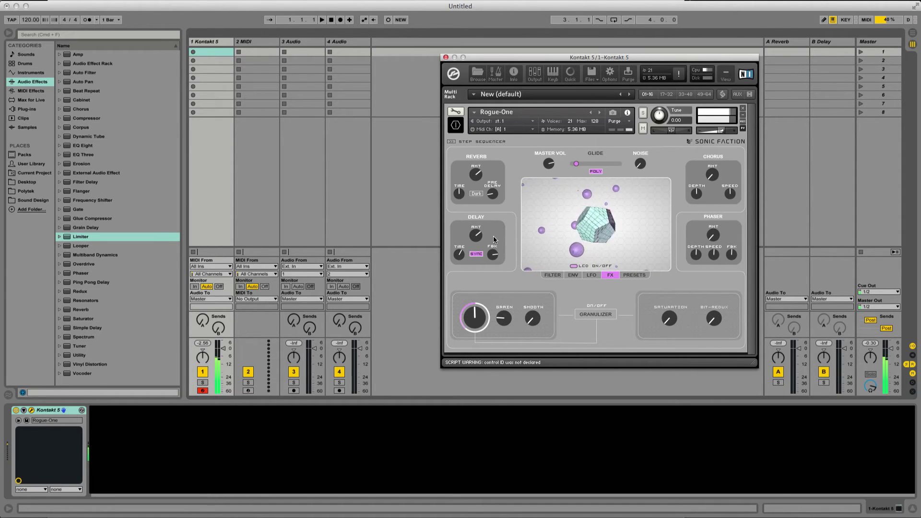
Enable the Granulizer, raise its grain setting, and turn its main amount well up
left_click(597, 313)
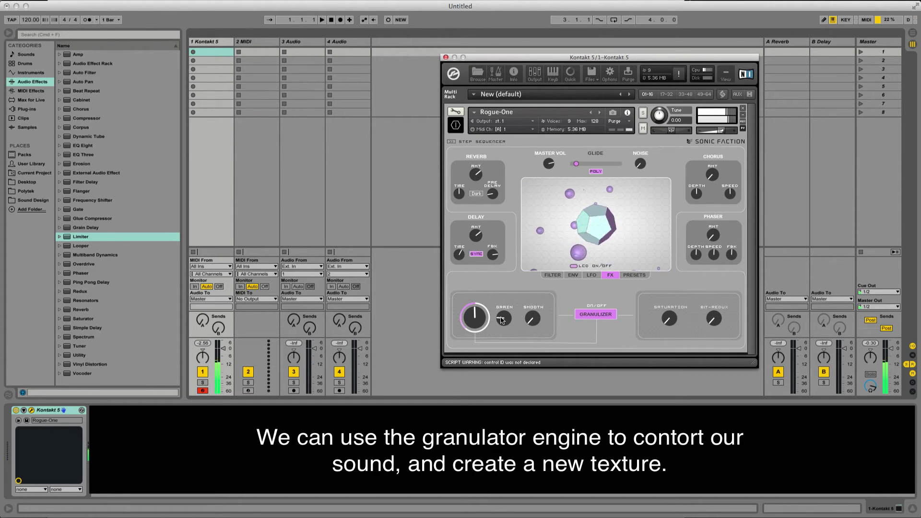
left_click_drag(484, 321, 478, 329)
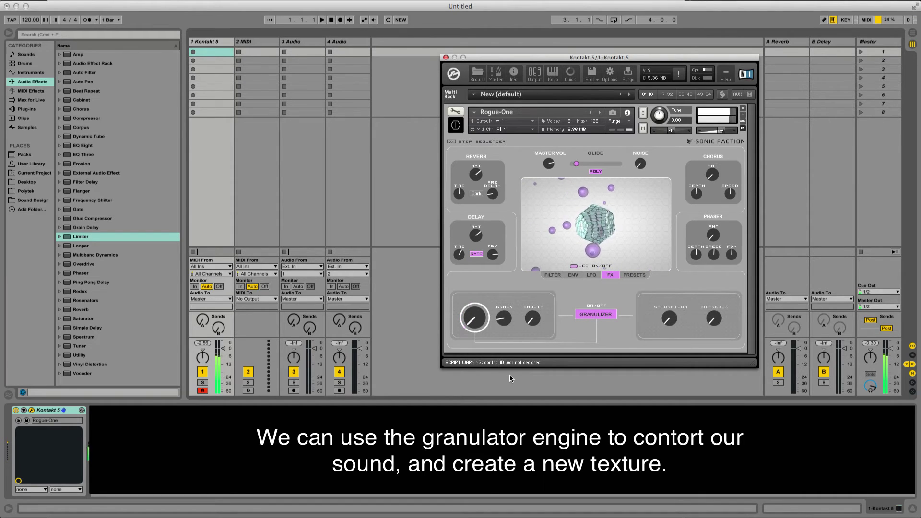
left_click_drag(504, 320, 517, 276)
left_click_drag(478, 324, 480, 216)
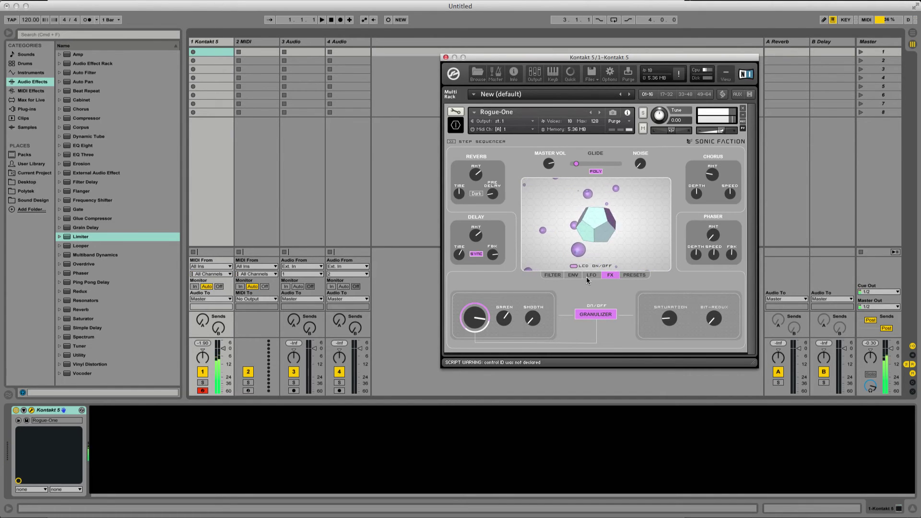
Raise oscillator B one octave, keeping oscillator A at its original octave after trying it higher
left_click(558, 276)
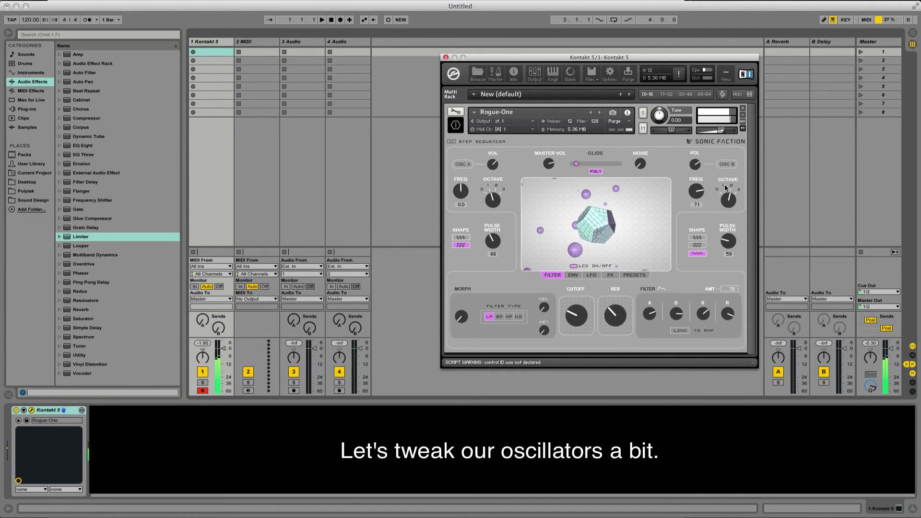
left_click_drag(726, 188, 726, 179)
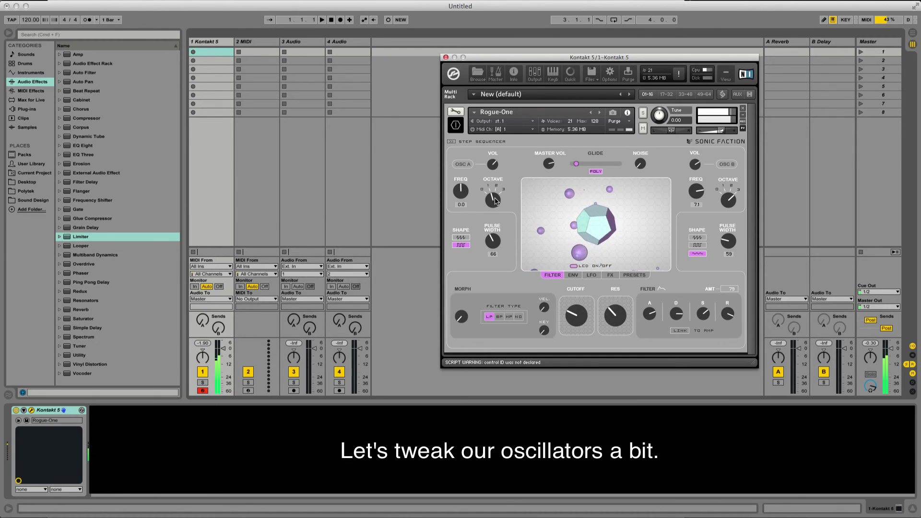
left_click_drag(495, 201, 497, 193)
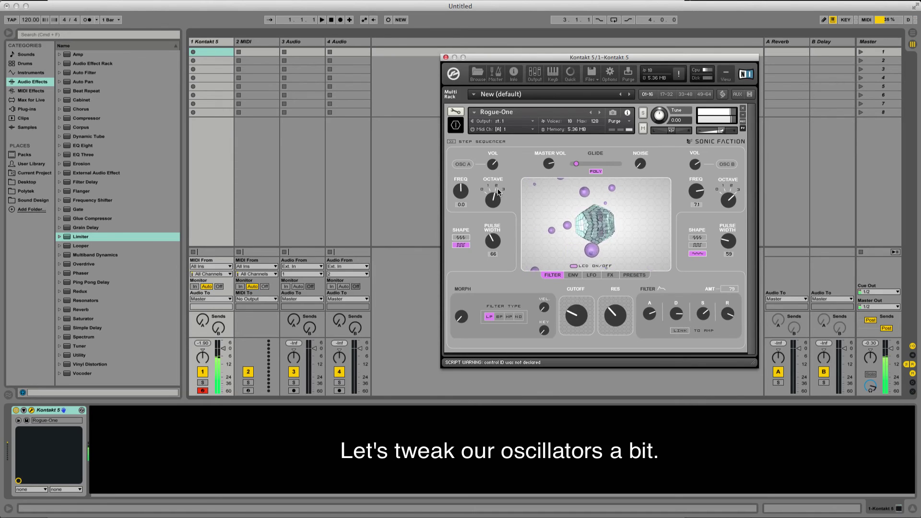
left_click_drag(498, 192, 496, 198)
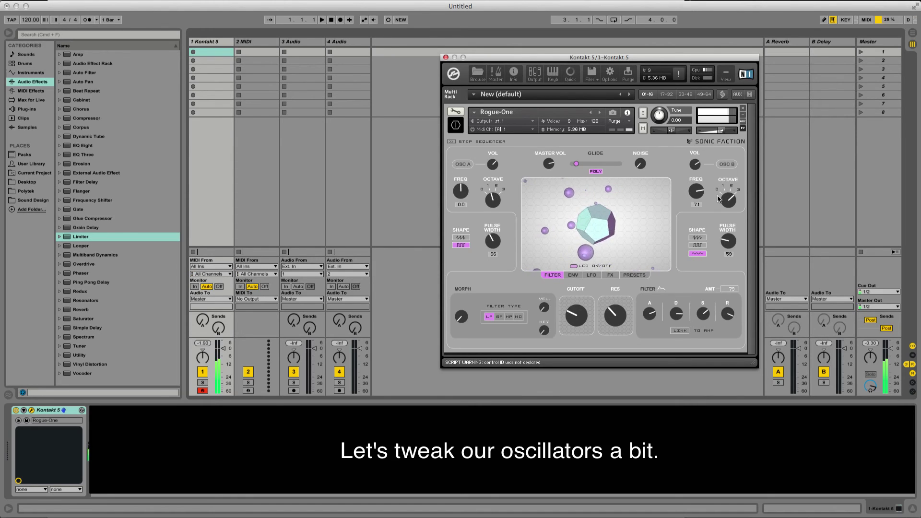